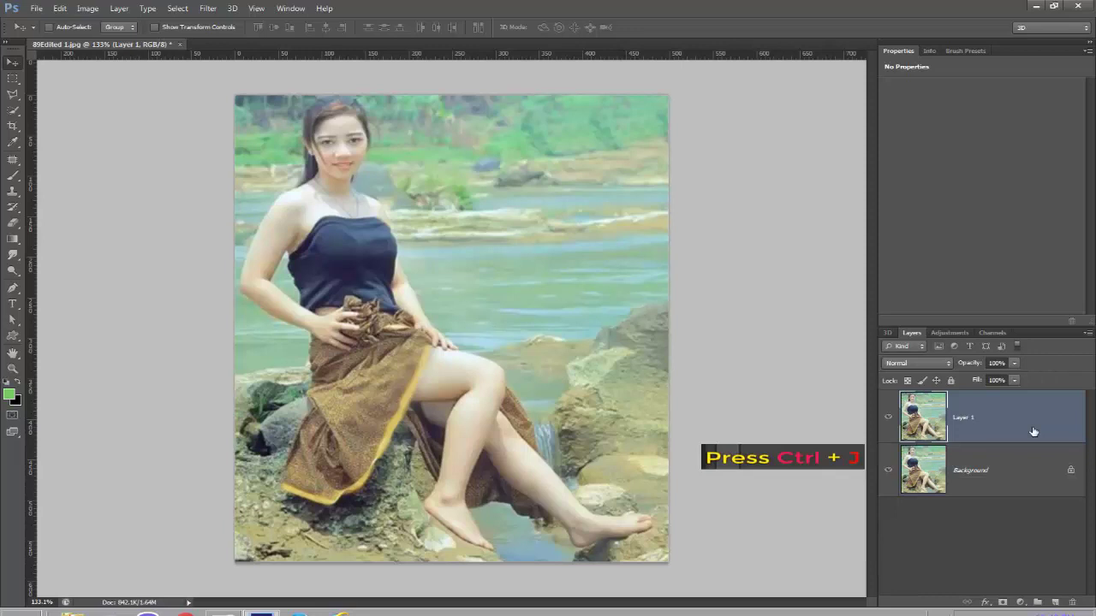
Apply a Hue/Saturation adjustment to Layer 1 with hue -6, saturation +26 and slightly raised lightness
left_click(79, 12)
mouse_move(99, 43)
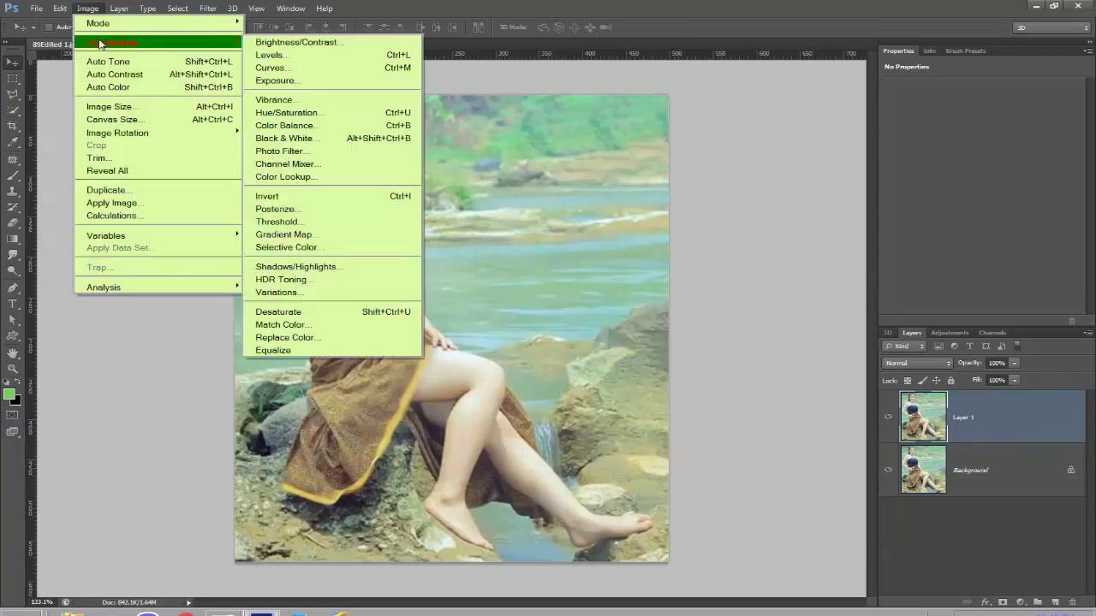
left_click(317, 115)
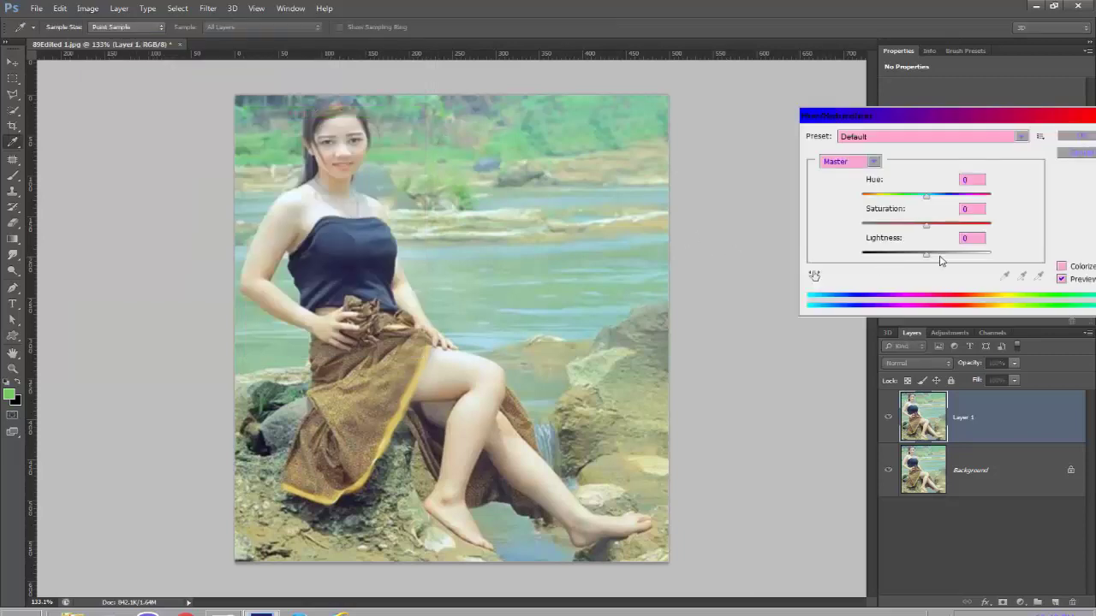
left_click_drag(925, 224, 922, 198)
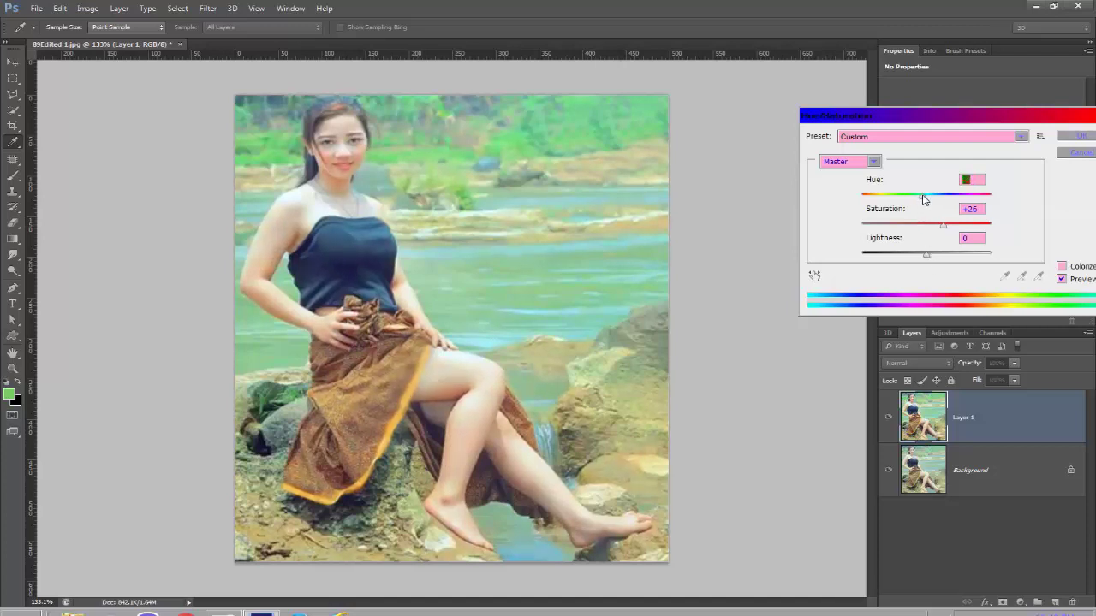
left_click(925, 254)
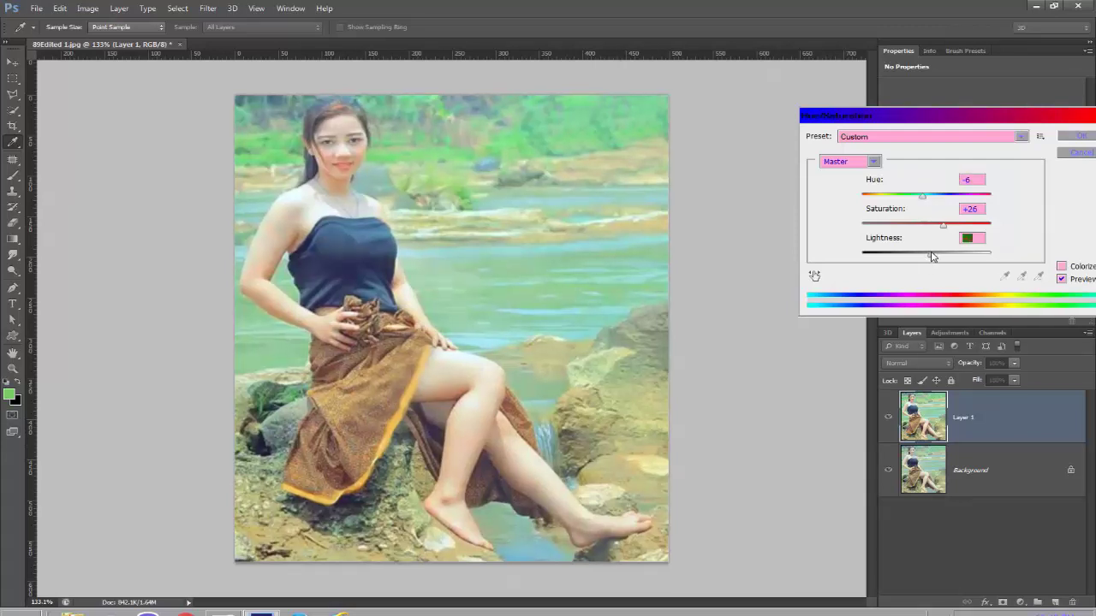
left_click(1081, 140)
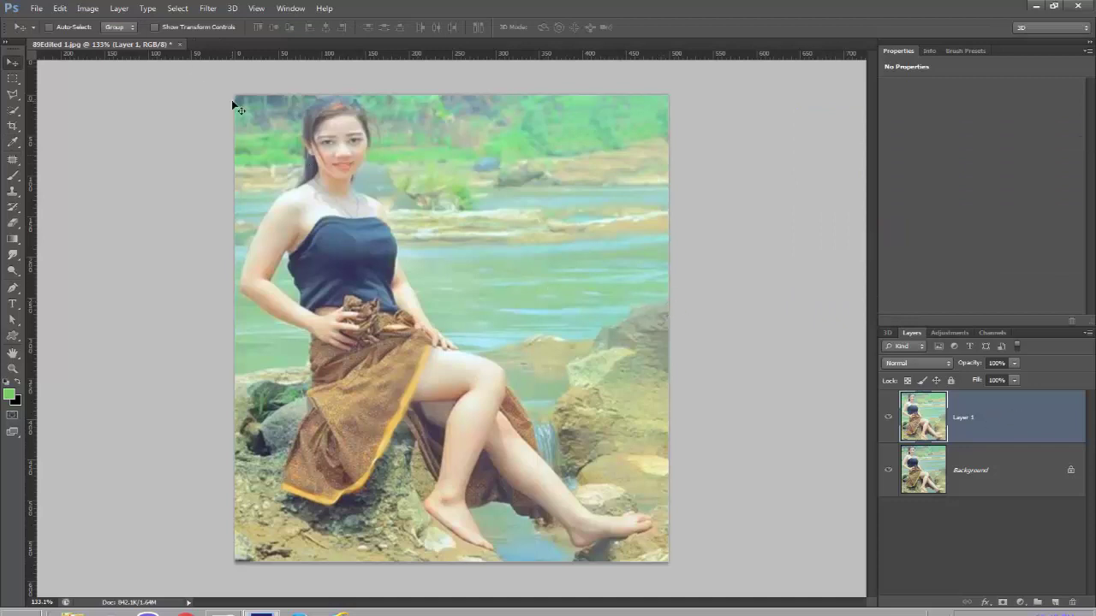
Start the Reduce Noise filter on Layer 1 and set Strength to 5 and Preserve Details to 97%
left_click(207, 8)
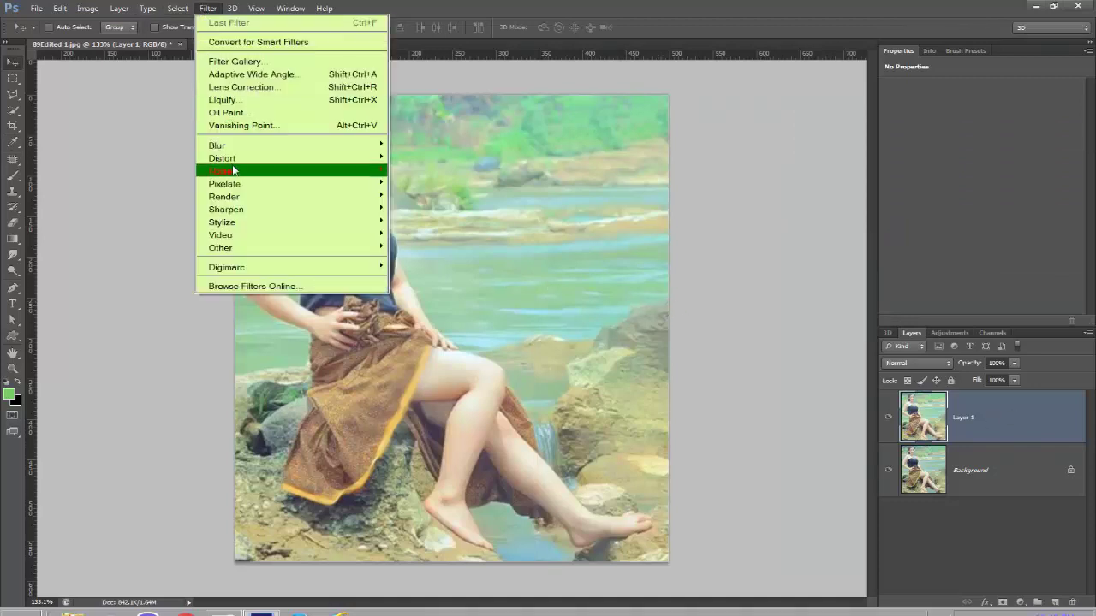
mouse_move(332, 172)
left_click(441, 222)
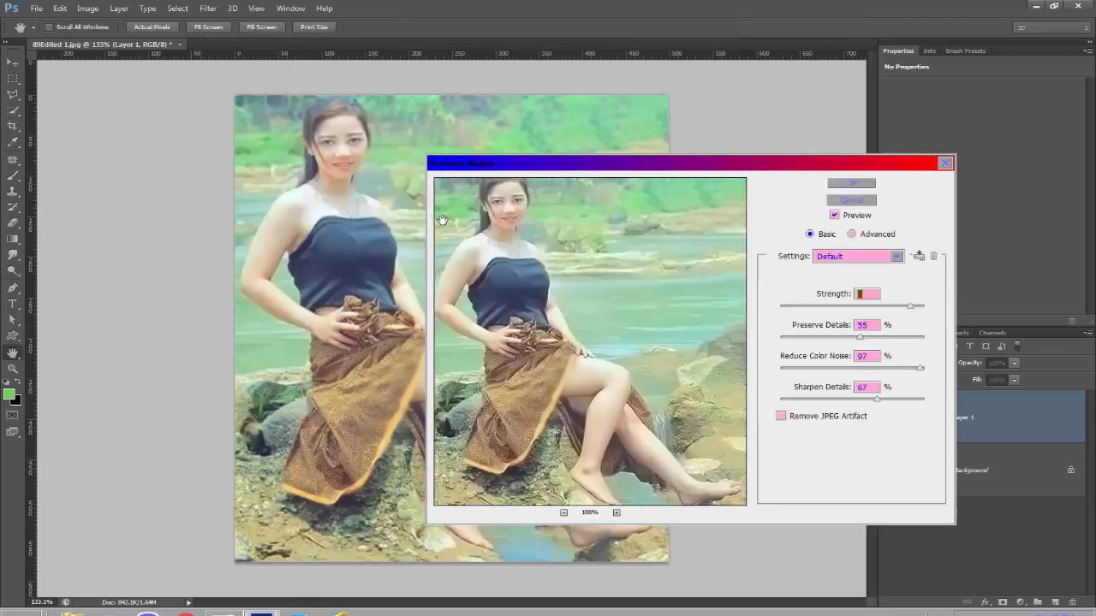
left_click_drag(541, 324, 547, 336)
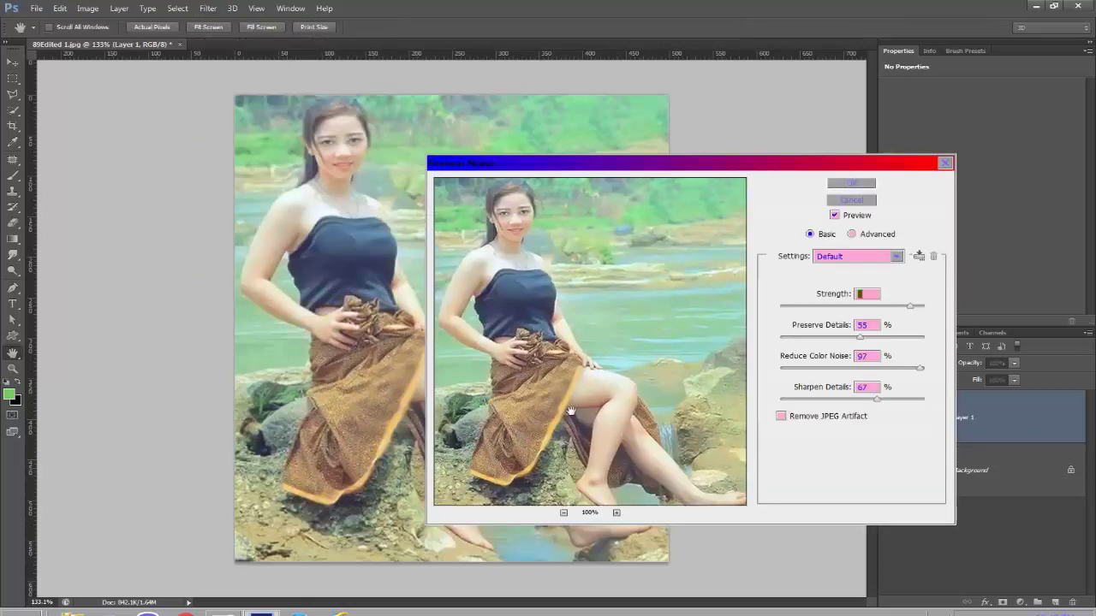
left_click(843, 341)
left_click(852, 306)
left_click_drag(853, 306, 903, 310)
left_click(784, 306)
left_click(881, 337)
left_click(901, 339)
left_click_drag(875, 310, 807, 310)
left_click(859, 309)
Lower Reduce Color Noise to about two thirds, adjust Sharpen Details, and apply the noise reduction
left_click(827, 368)
left_click_drag(843, 370, 875, 372)
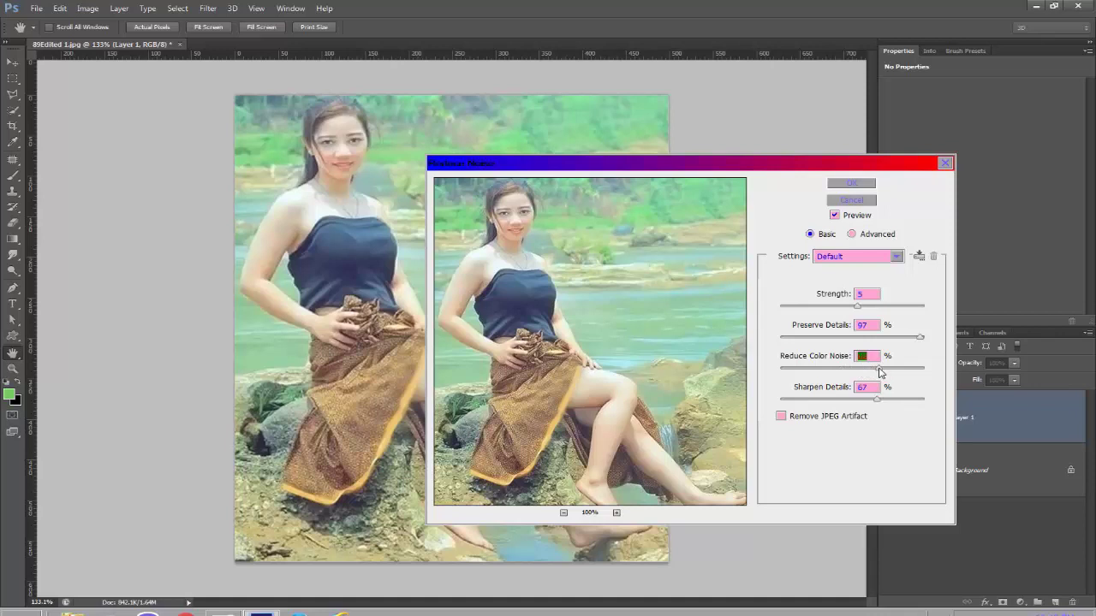
left_click(842, 400)
left_click_drag(844, 405, 873, 410)
left_click(851, 183)
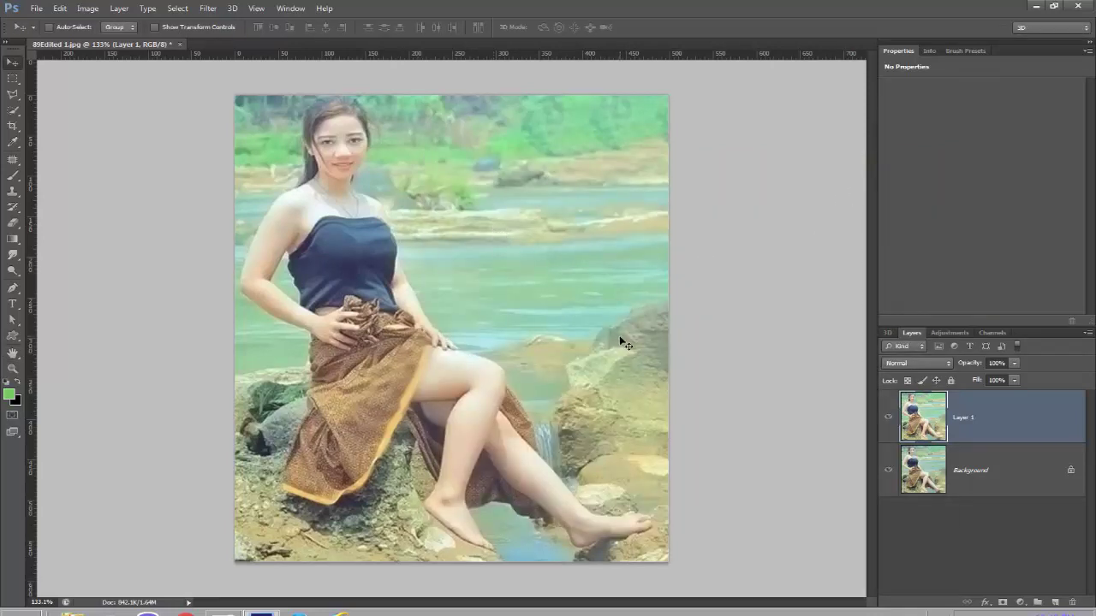
Start the Unsharp Mask filter on Layer 1, centre its preview on the face, and set the amount to 185%
scroll(619, 335, "down", 1)
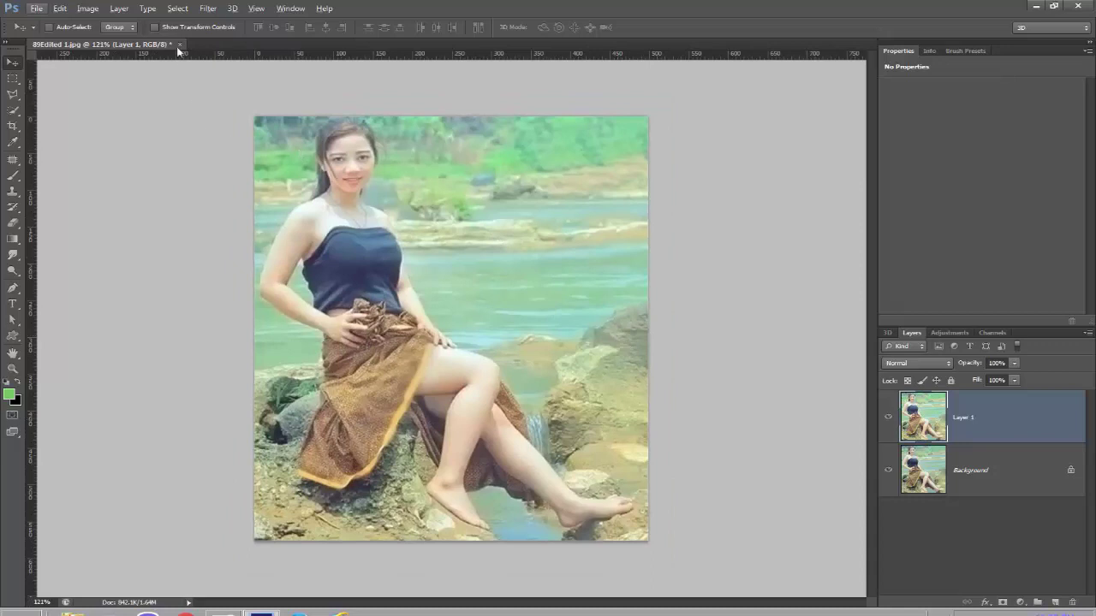
left_click(208, 10)
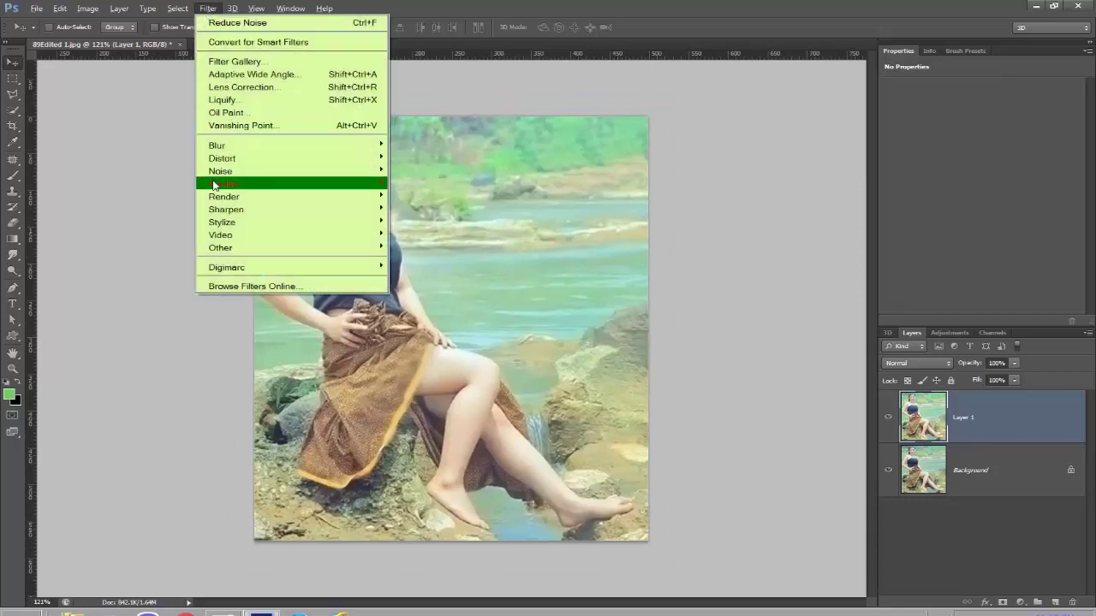
mouse_move(247, 212)
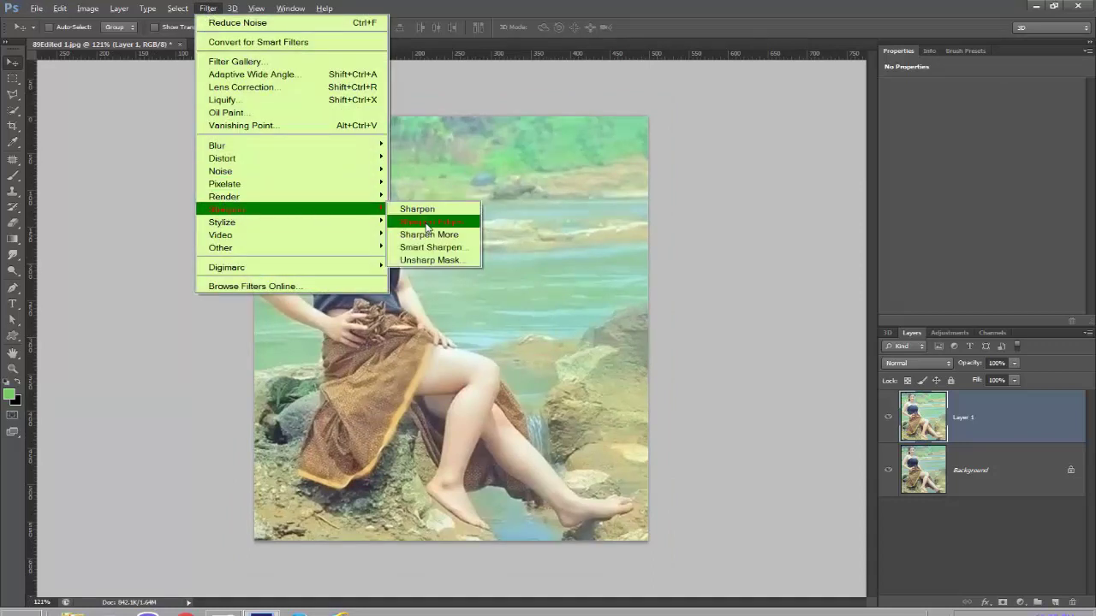
left_click(434, 260)
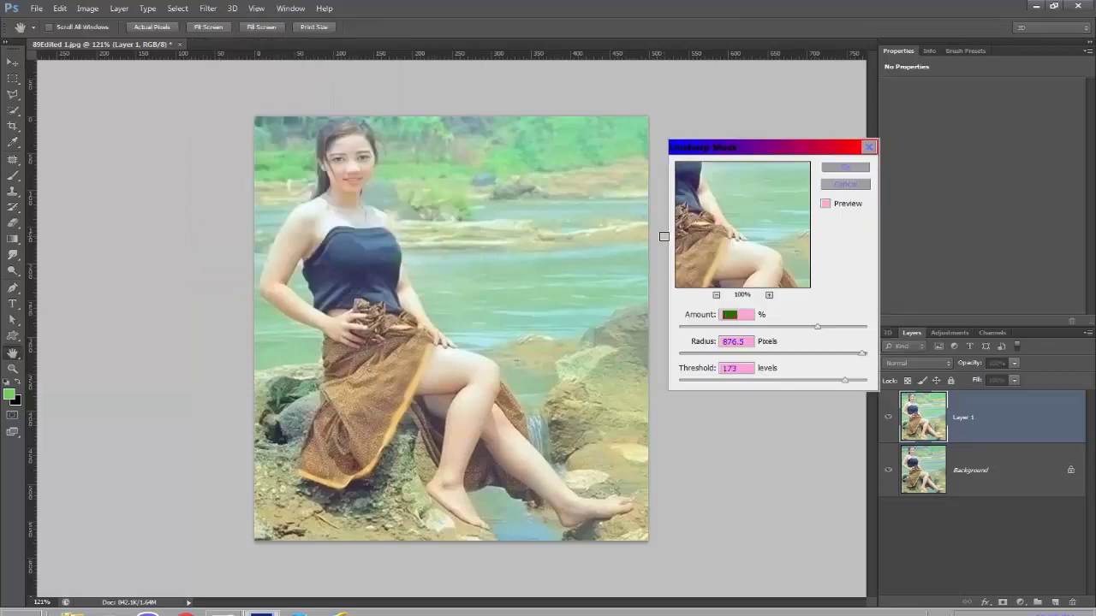
left_click_drag(795, 285, 807, 313)
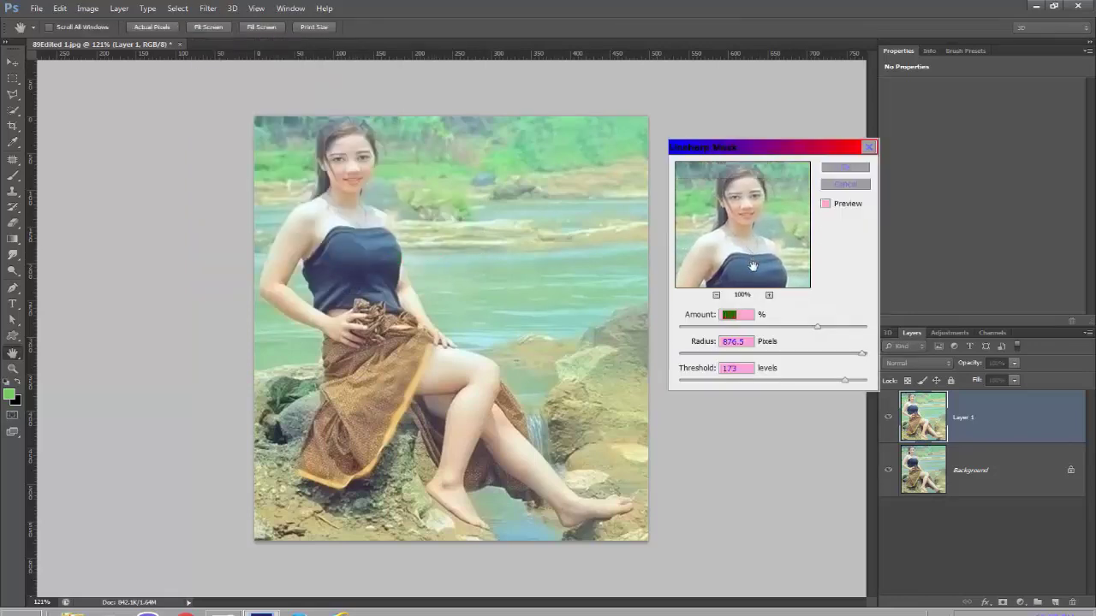
left_click(744, 326)
left_click_drag(703, 331, 682, 331)
left_click_drag(862, 330, 817, 331)
Set the Unsharp Mask radius to 186.2 pixels and the threshold to 156 levels, and apply the sharpening
left_click(805, 354)
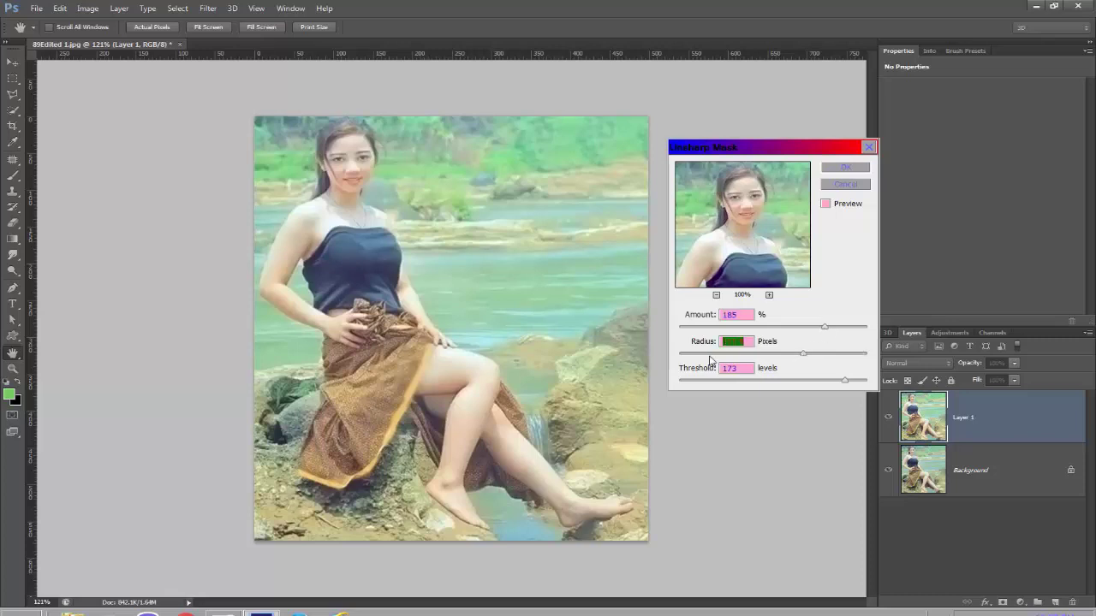
left_click(683, 354)
left_click_drag(683, 358, 820, 356)
left_click_drag(846, 356, 829, 356)
left_click(798, 383)
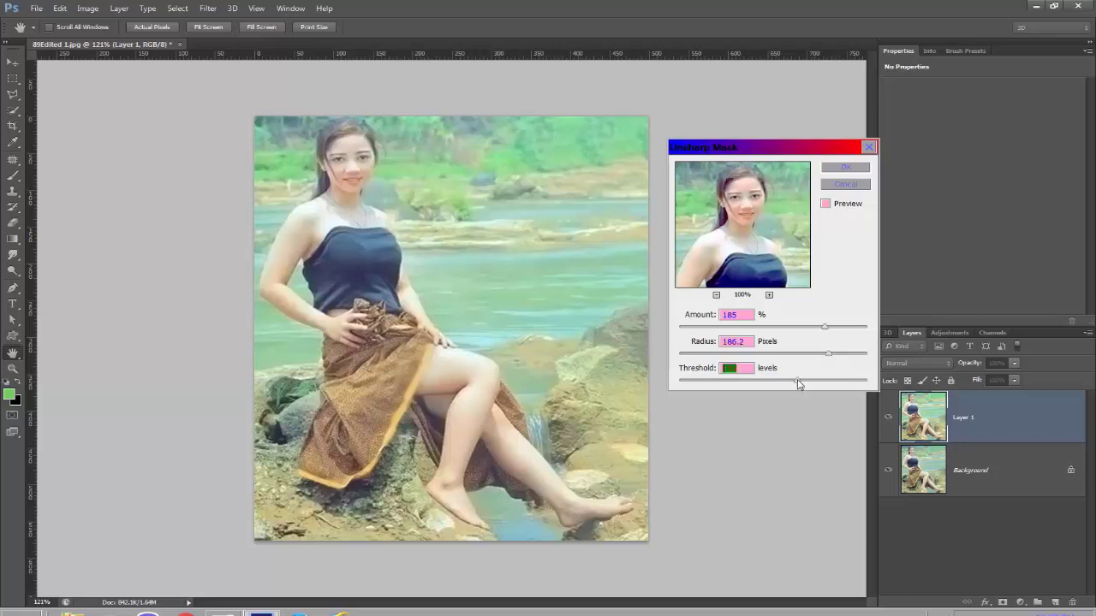
left_click_drag(798, 384, 813, 384)
left_click_drag(823, 377, 836, 384)
left_click(862, 170)
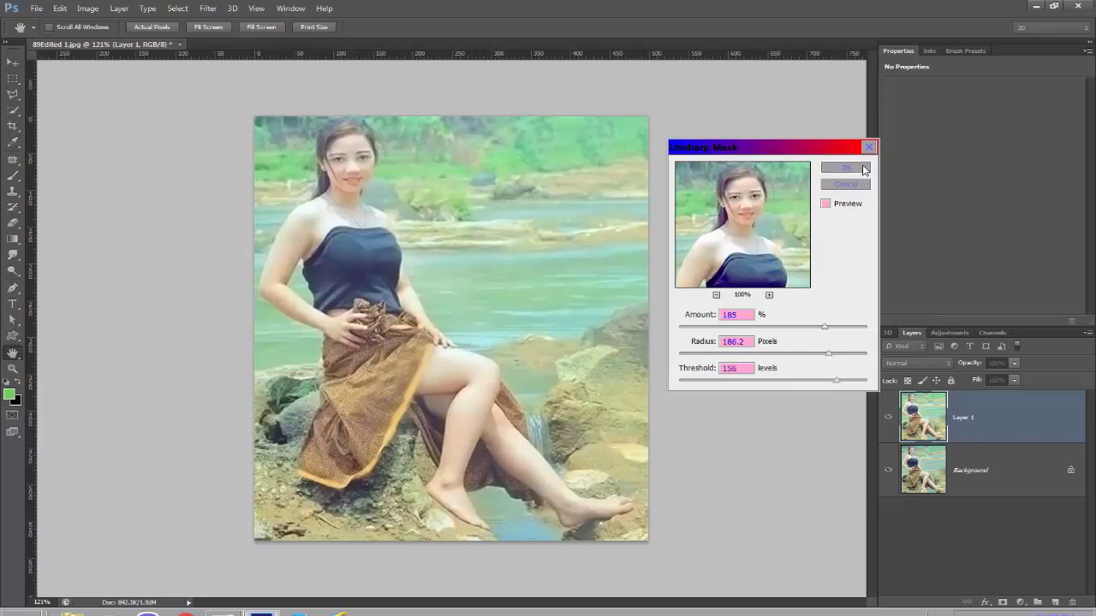
key("v")
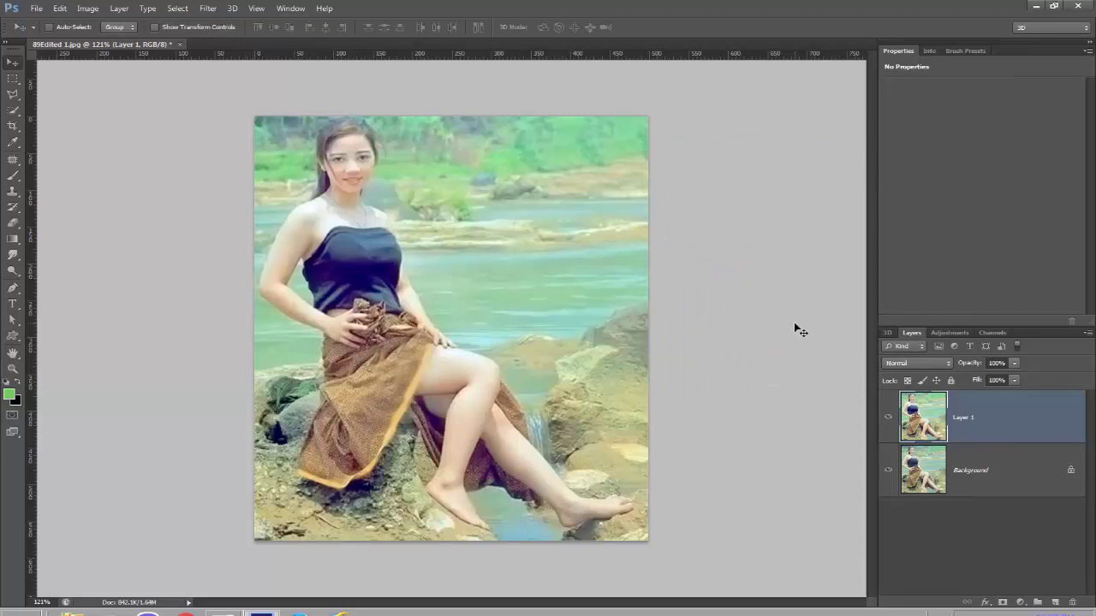
Set Layer 1's blend mode to Soft Light and apply a large-radius High Pass filter to it
left_click(937, 363)
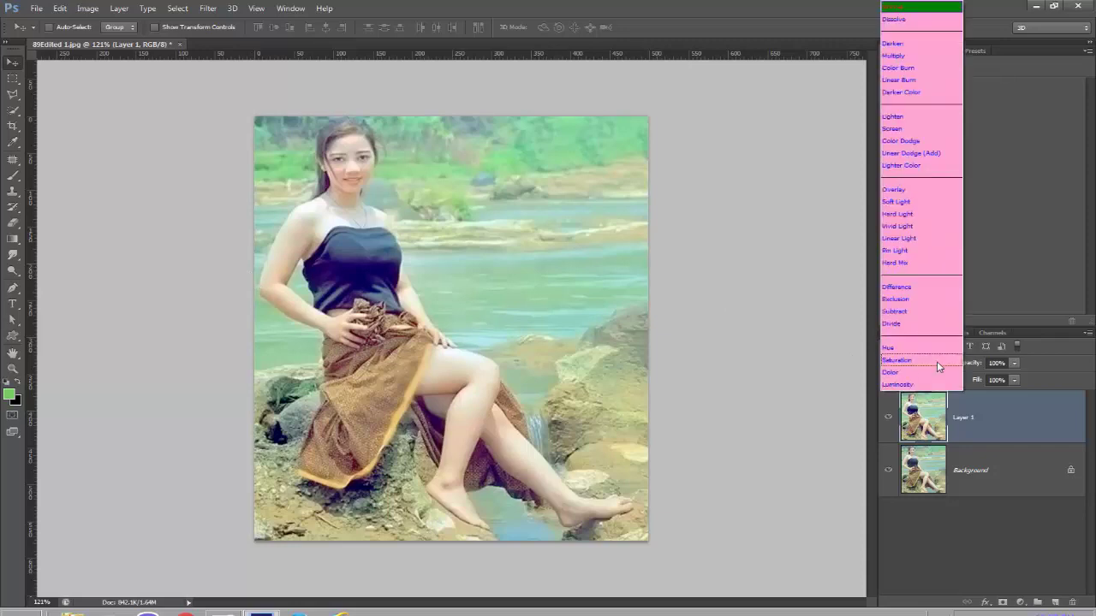
left_click(910, 202)
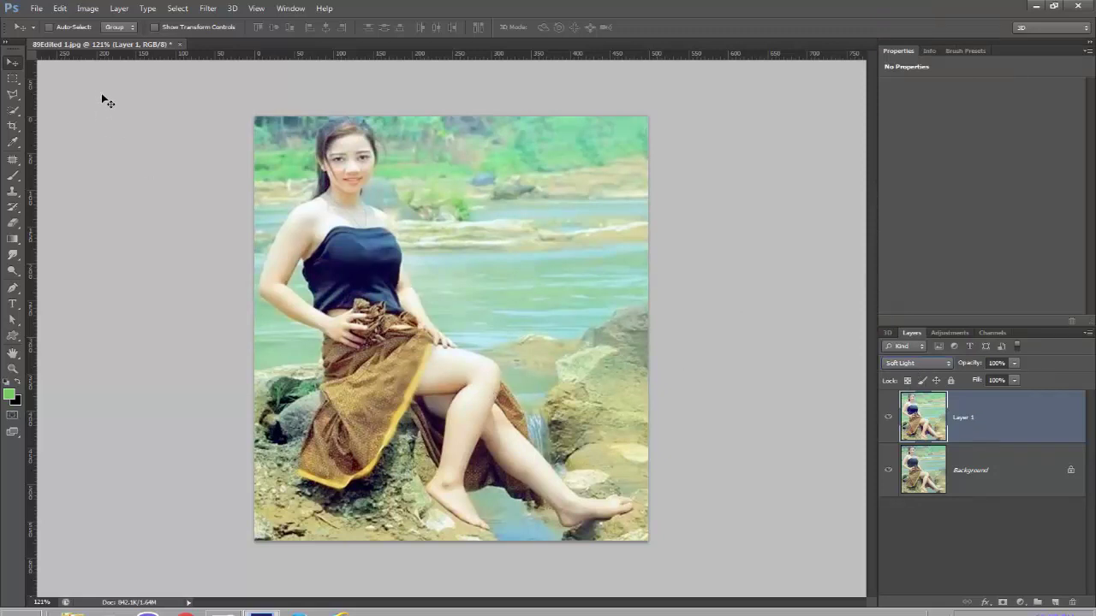
left_click(207, 9)
mouse_move(245, 251)
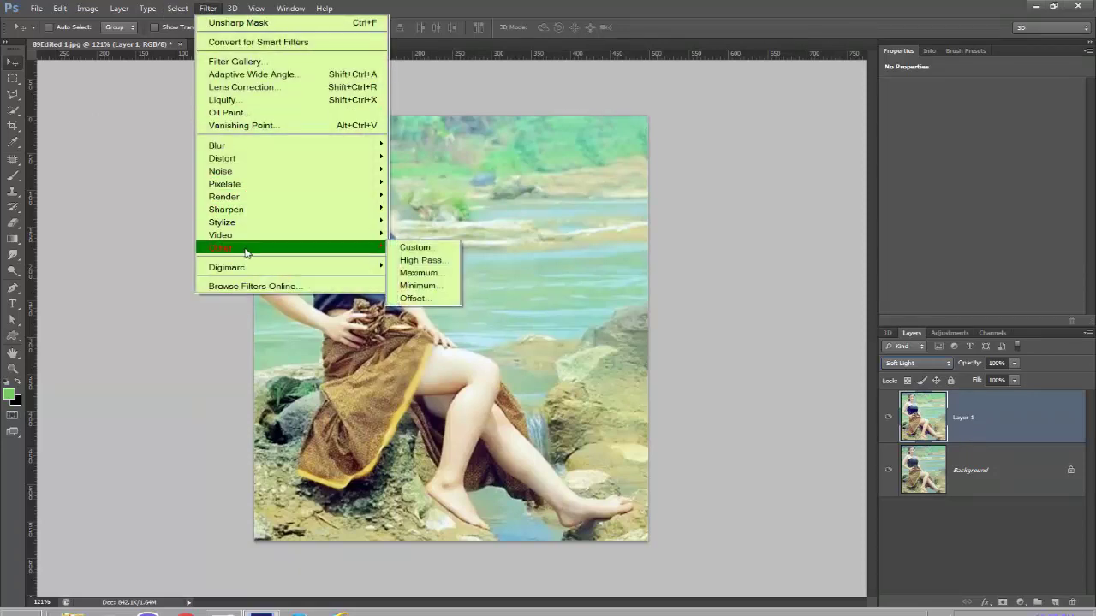
left_click(421, 259)
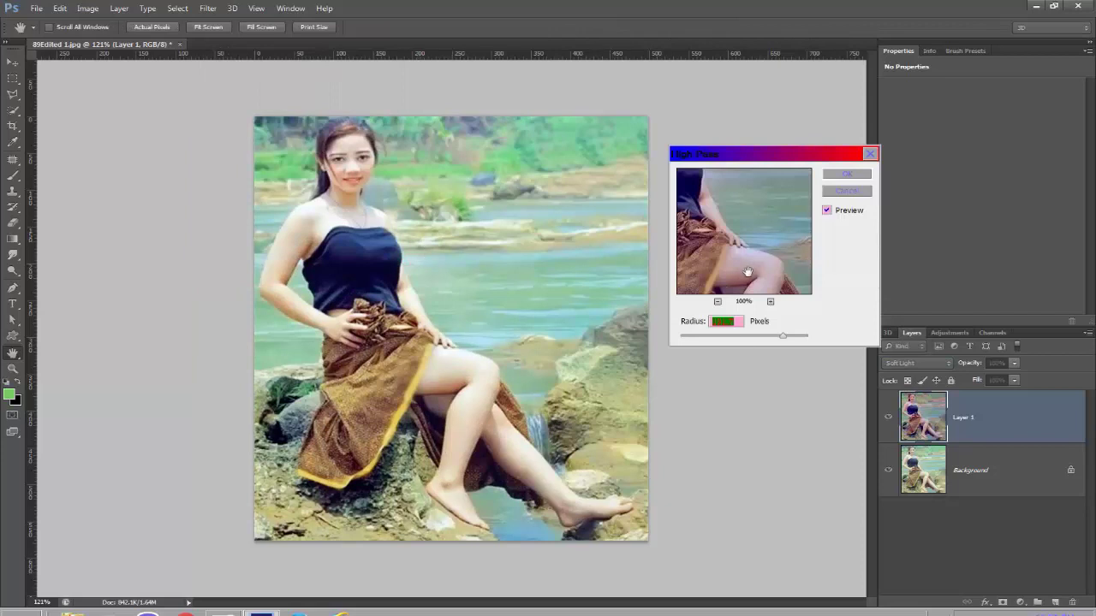
left_click(682, 338)
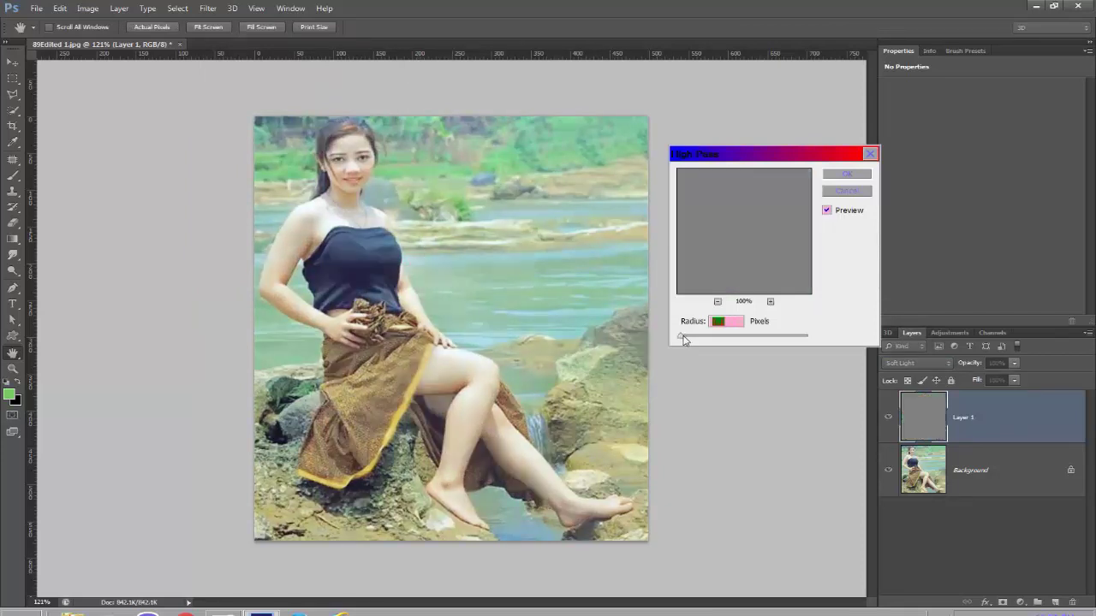
left_click_drag(695, 340, 780, 339)
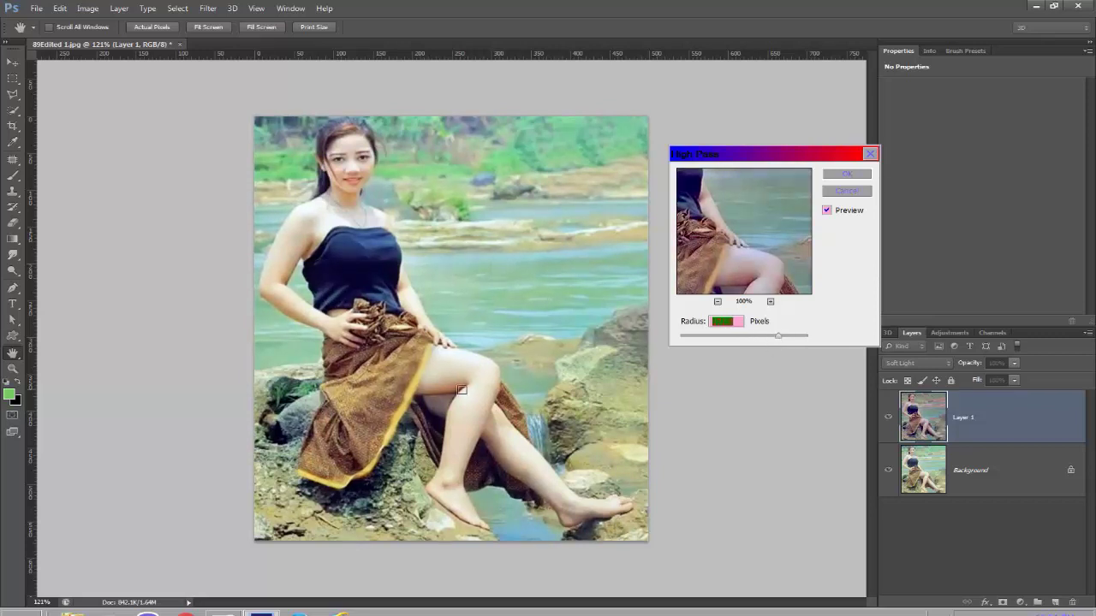
left_click(845, 175)
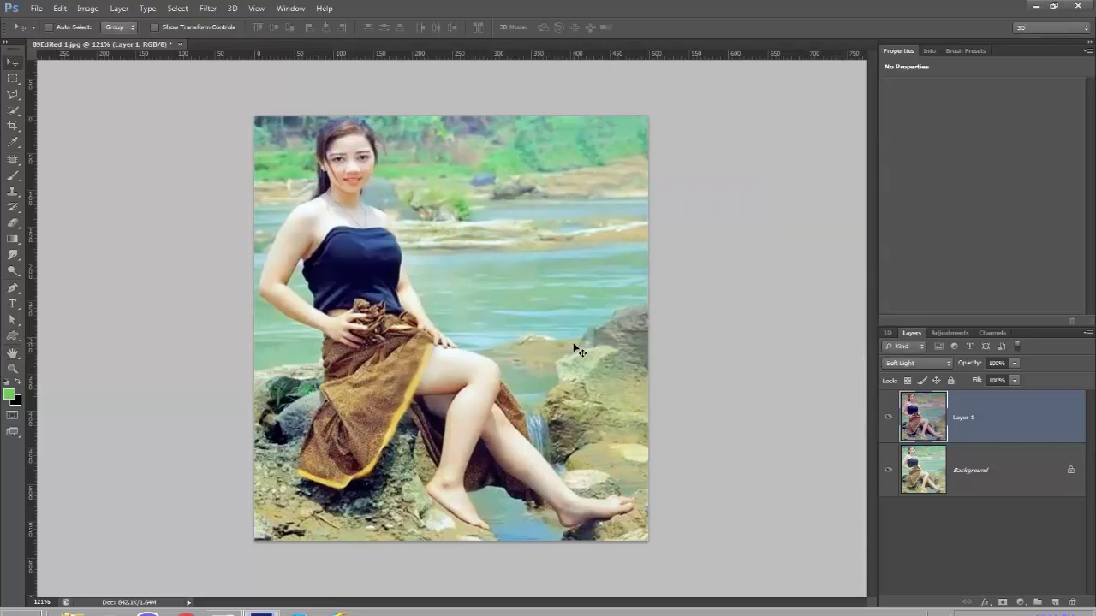
Apply a Brightness/Contrast adjustment to Layer 1 with strongly raised contrast and brightness left at 0
key("ctrl+minus")
key("ctrl+plus")
key("ctrl+minus")
key("ctrl+plus")
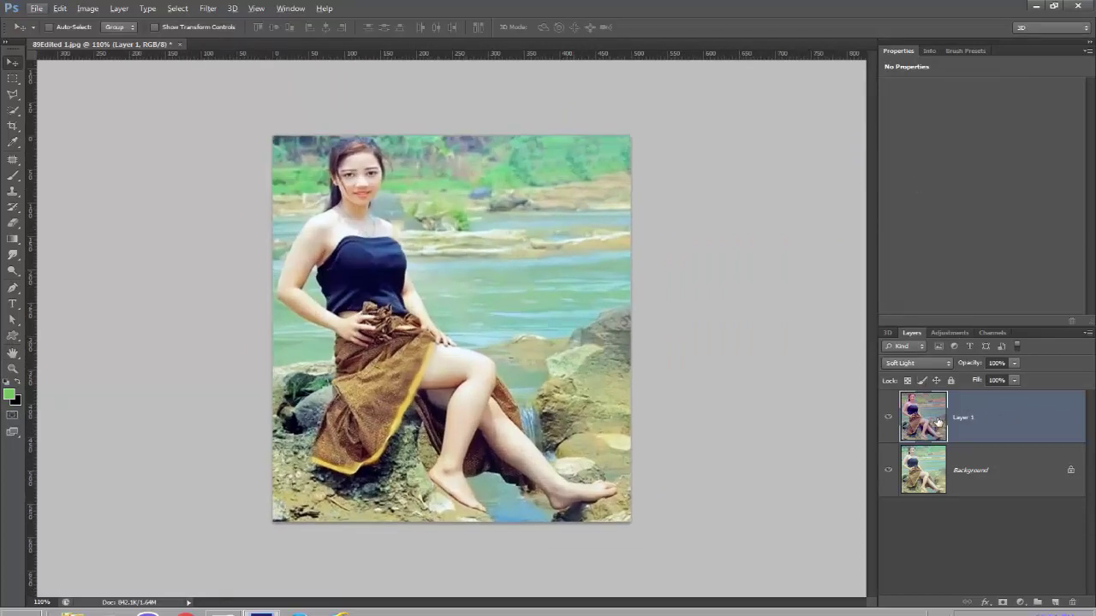
left_click(89, 8)
mouse_move(105, 43)
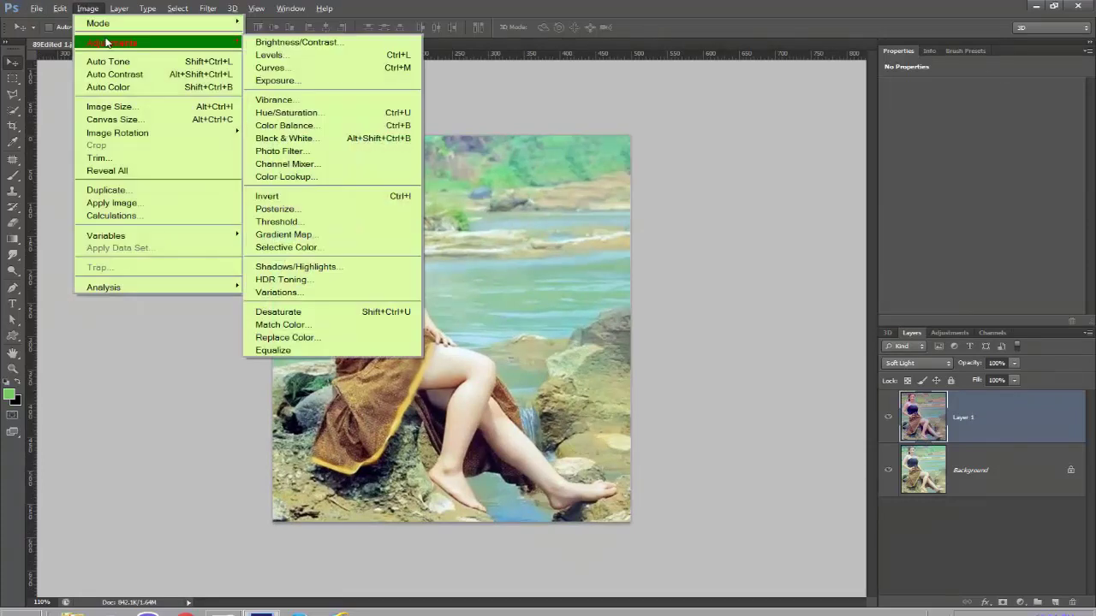
left_click(314, 42)
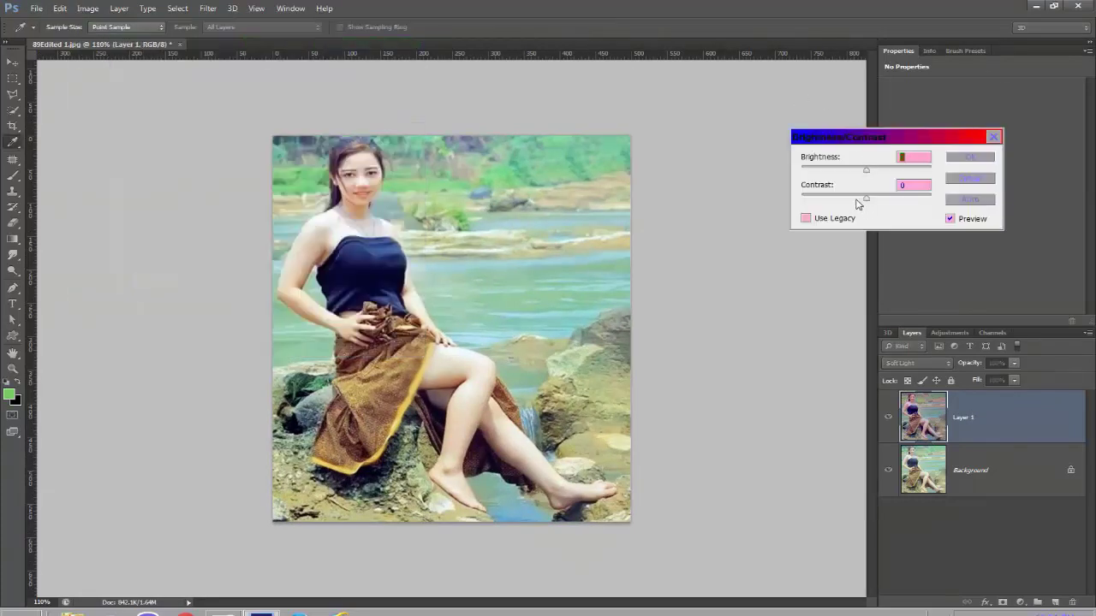
key("Tab")
left_click_drag(897, 202, 925, 199)
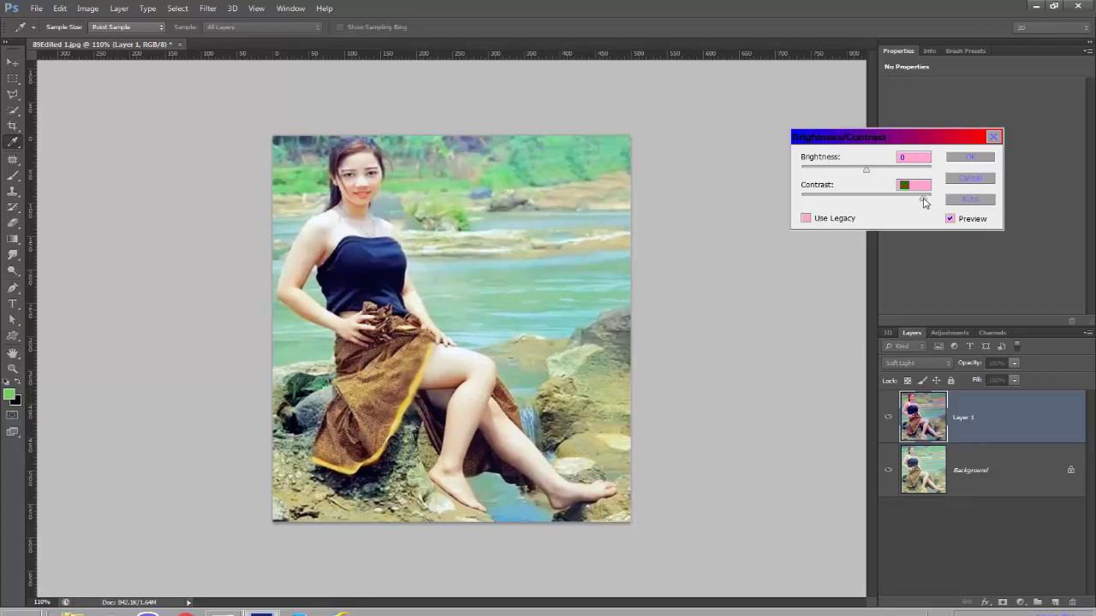
left_click_drag(830, 198, 929, 201)
left_click(969, 157)
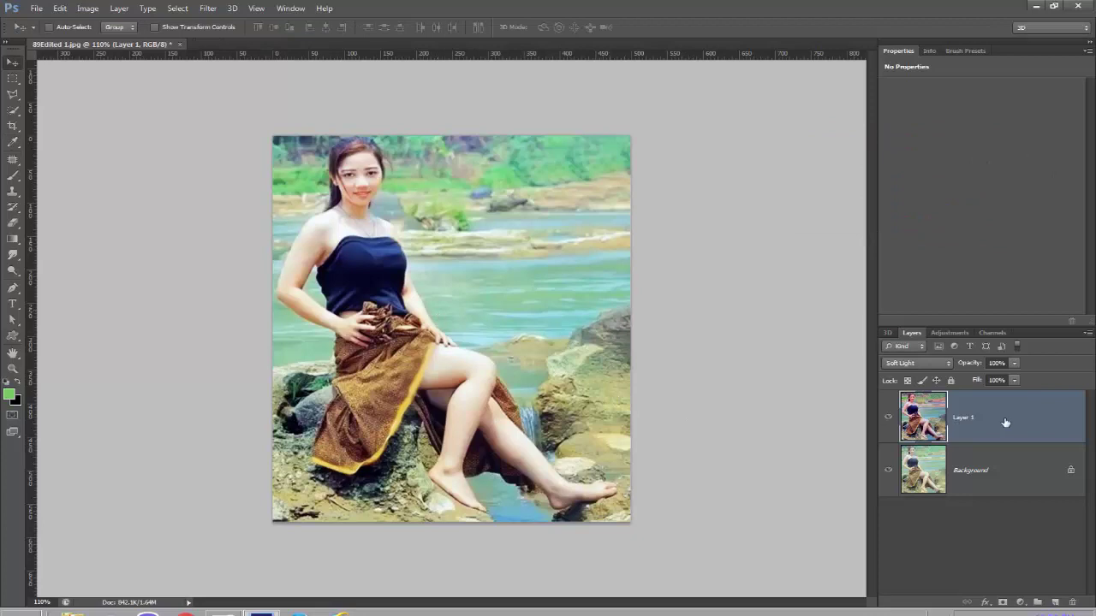
Apply a Vibrance adjustment to Layer 1 with vibrance +99 and moderately raised saturation
left_click(79, 10)
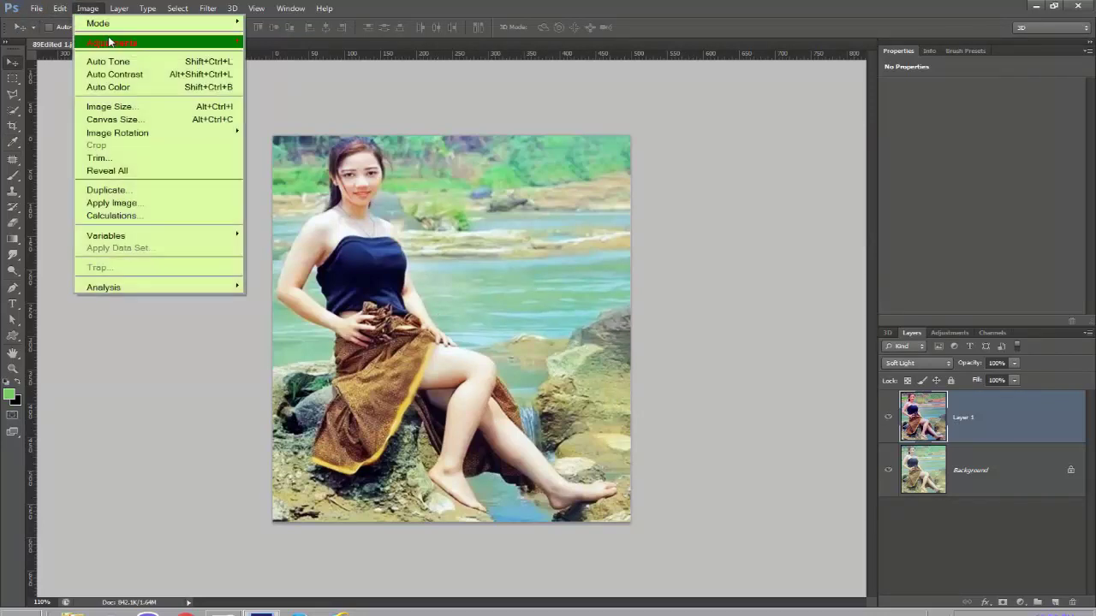
mouse_move(141, 42)
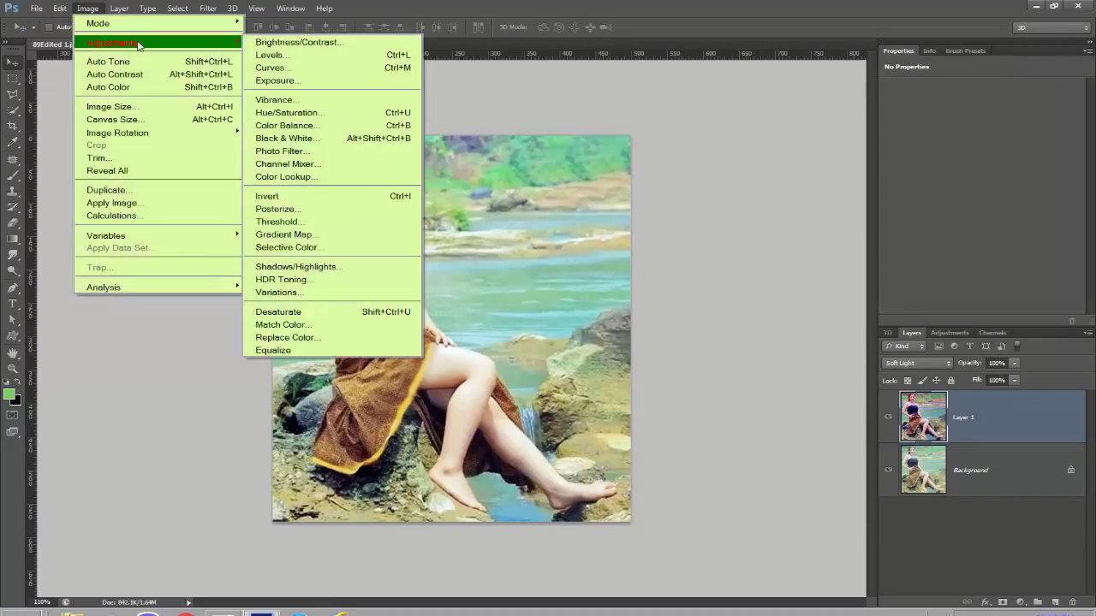
left_click(301, 102)
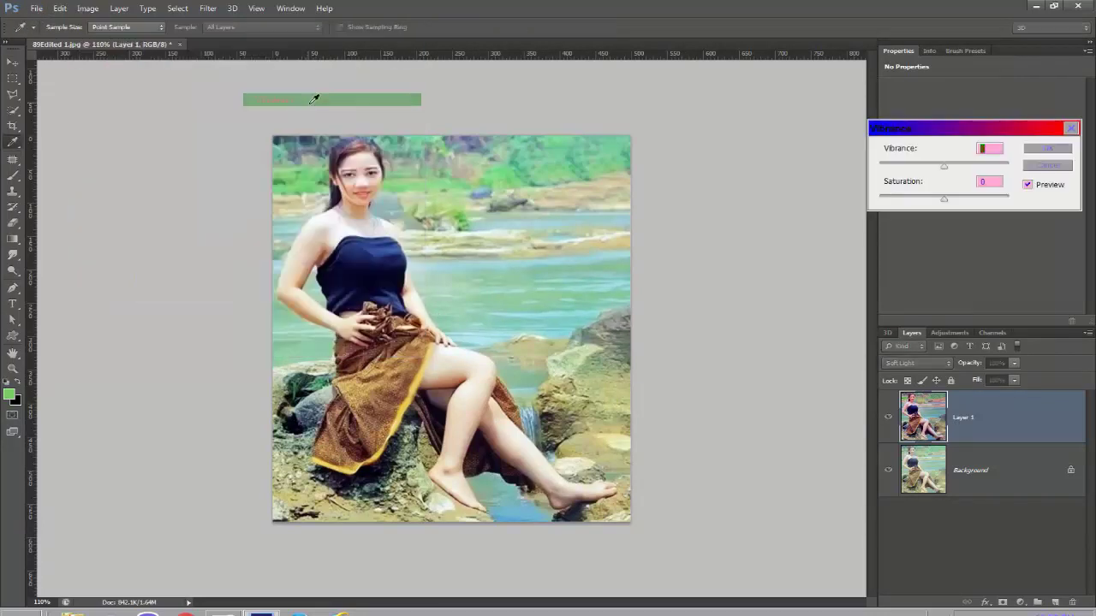
left_click(1008, 168)
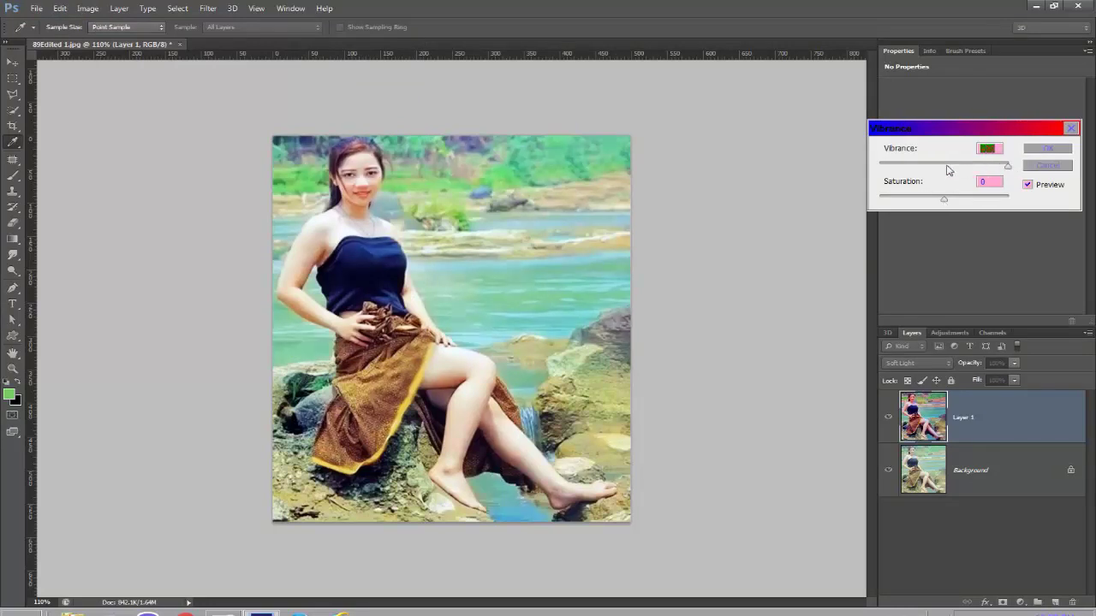
left_click(1004, 167)
left_click(967, 199)
mouse_move(960, 199)
left_mouse_down()
mouse_move(946, 199)
mouse_move(959, 200)
left_mouse_up()
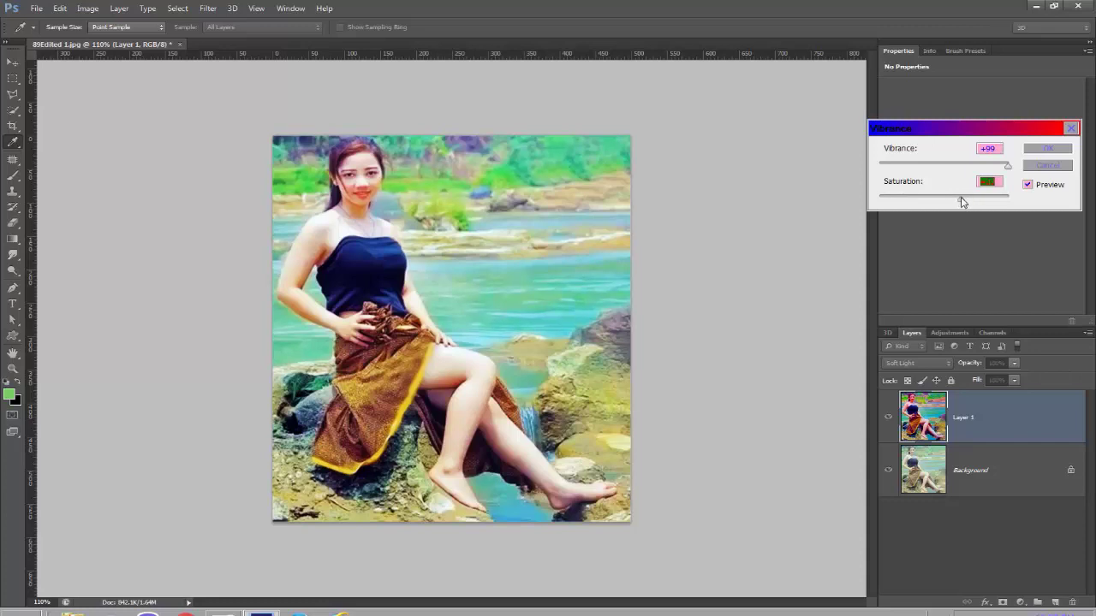
left_click(1048, 149)
key("v")
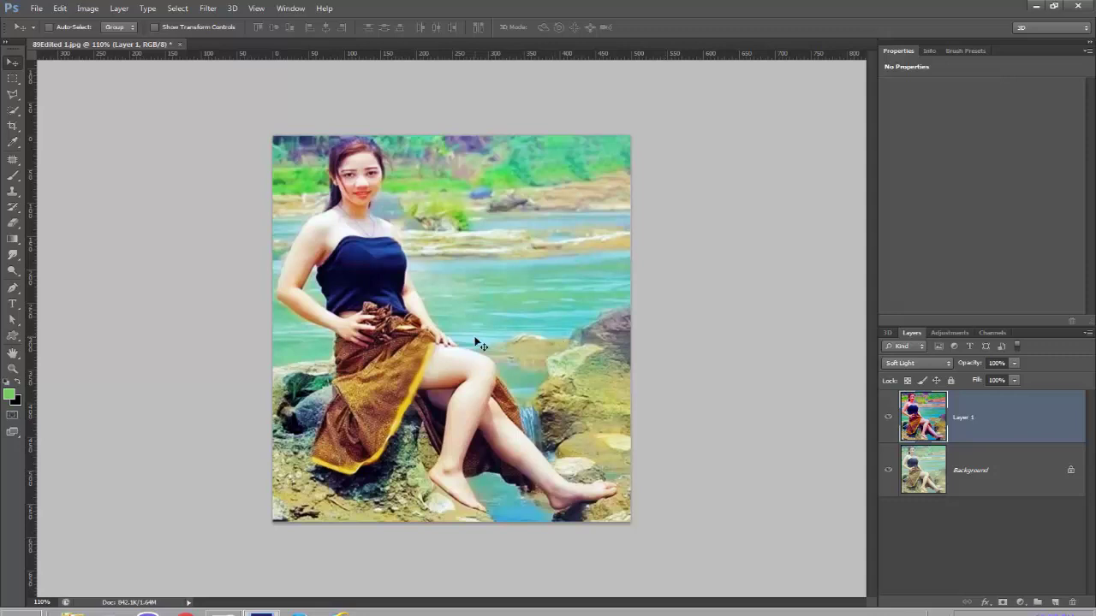
Brighten the woman's face with the Dodge tool on midtones at 35% exposure
left_click(13, 270)
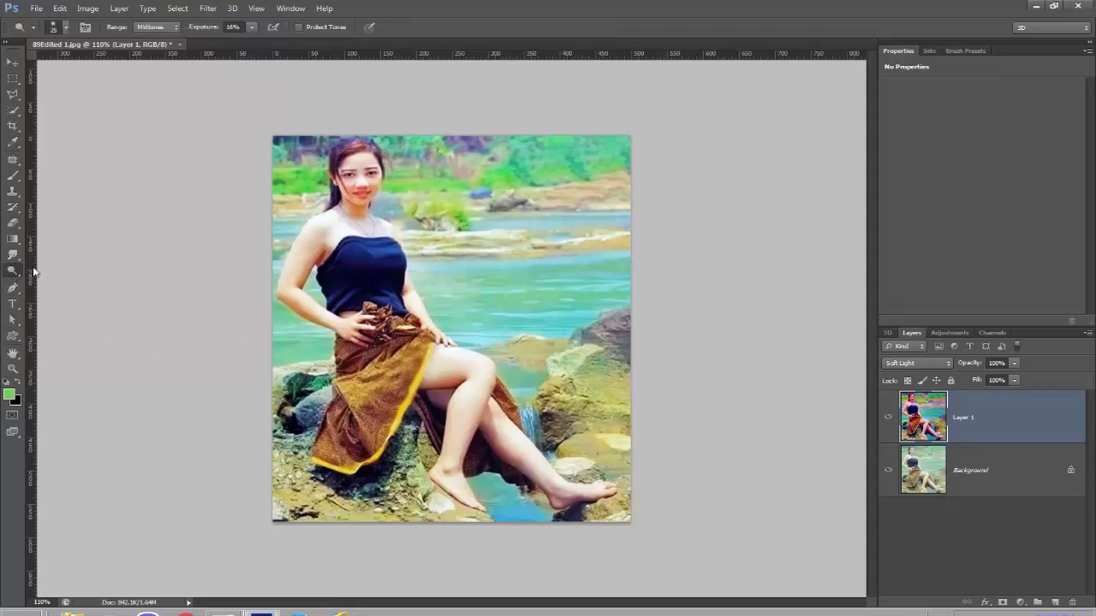
left_click(251, 30)
left_click(361, 202)
mouse_move(355, 198)
left_mouse_down()
mouse_move(355, 212)
mouse_move(379, 191)
left_mouse_up()
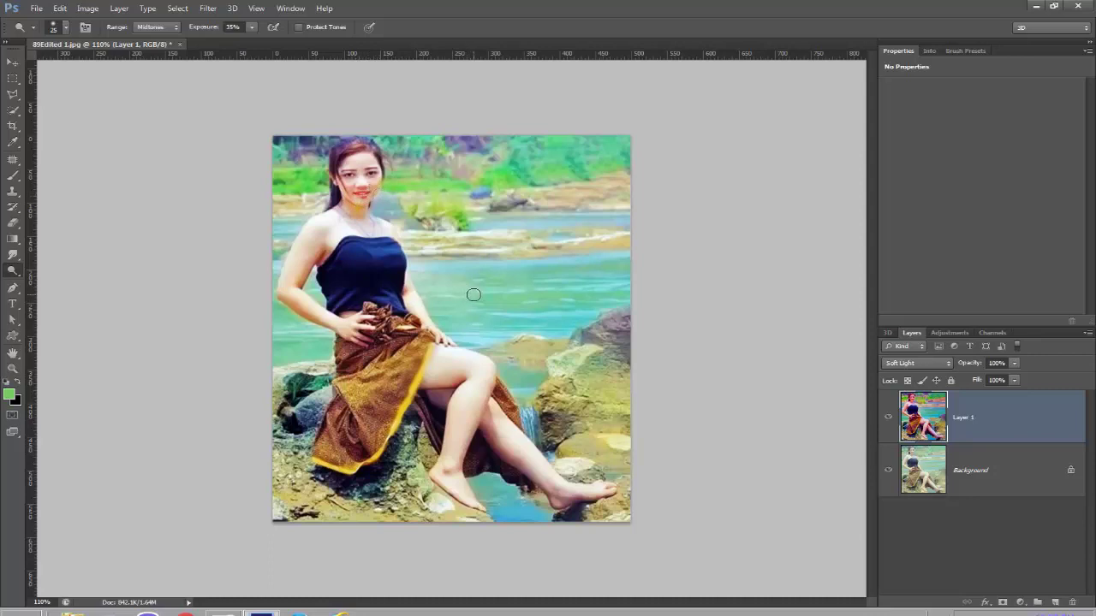